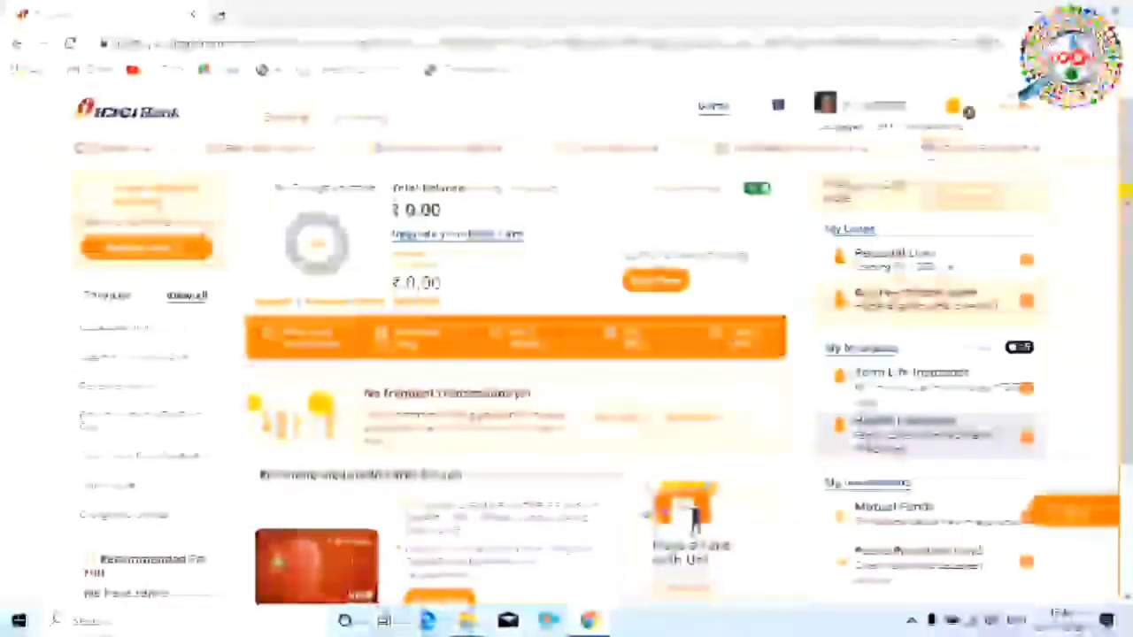
Step: Open the bank account service requests and start an address change request
mouse_move(975, 149)
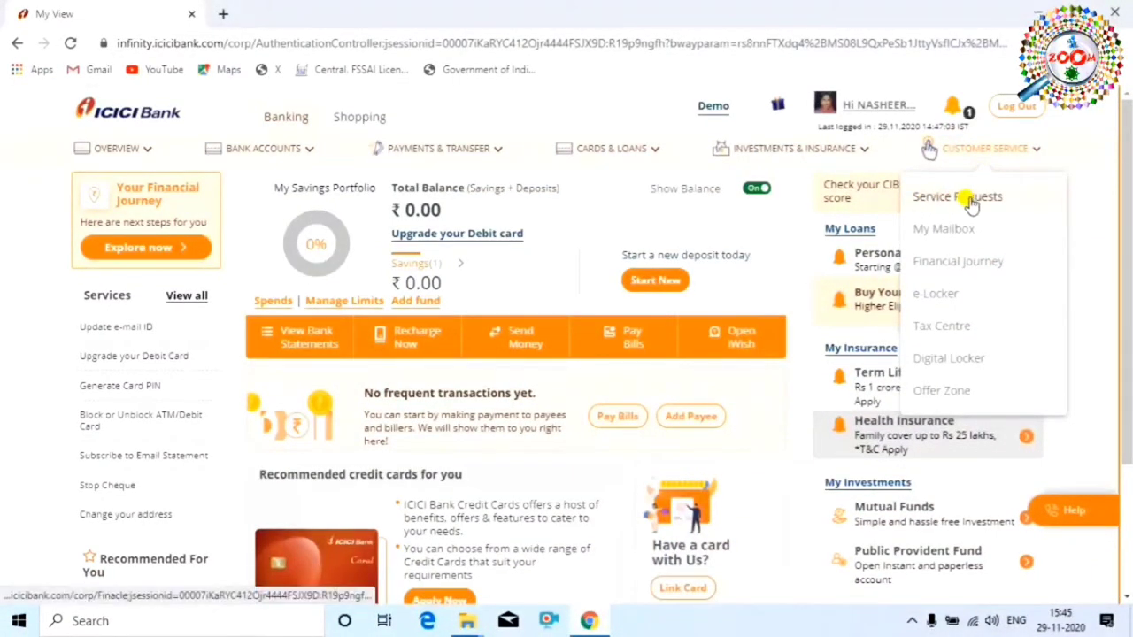
click(960, 199)
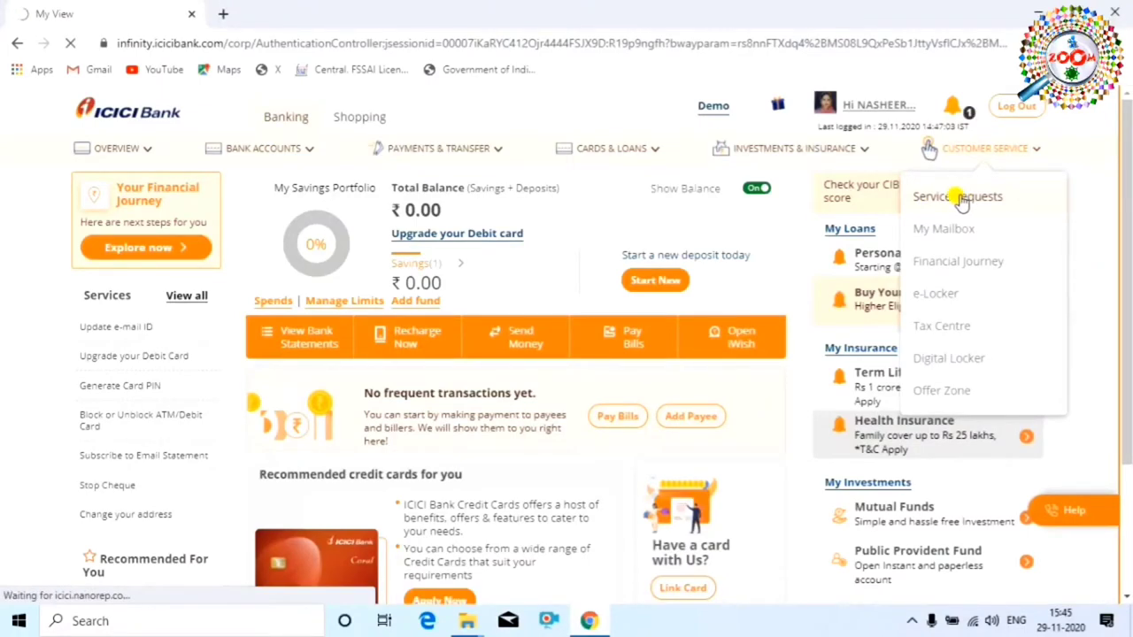
scroll(290, 272, down, 1)
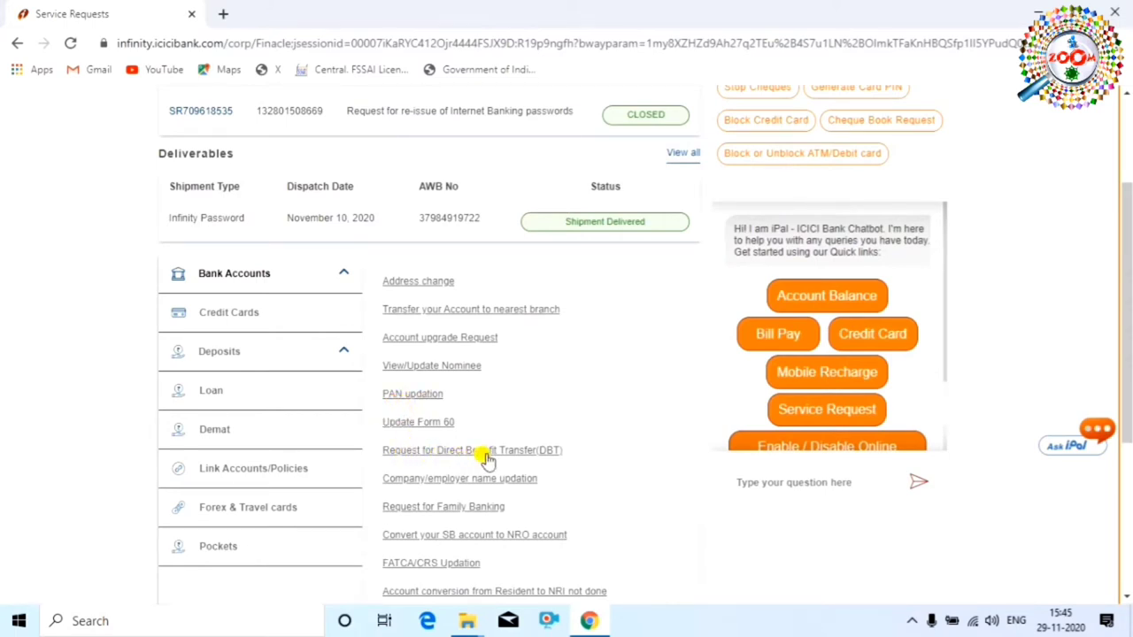
scroll(495, 453, down, 1)
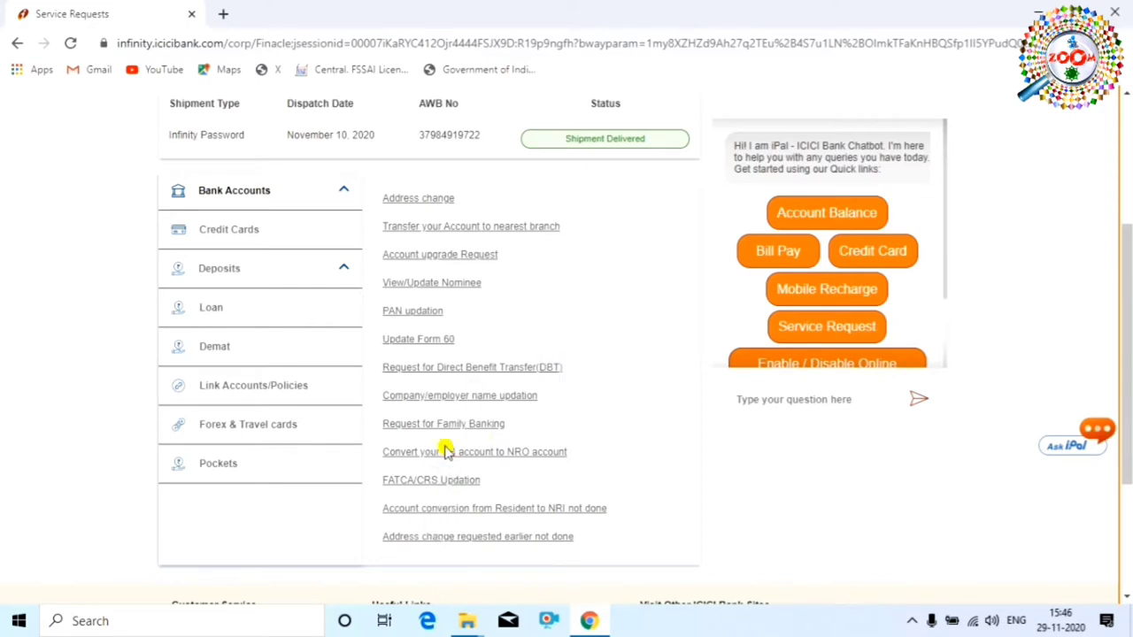
click(416, 199)
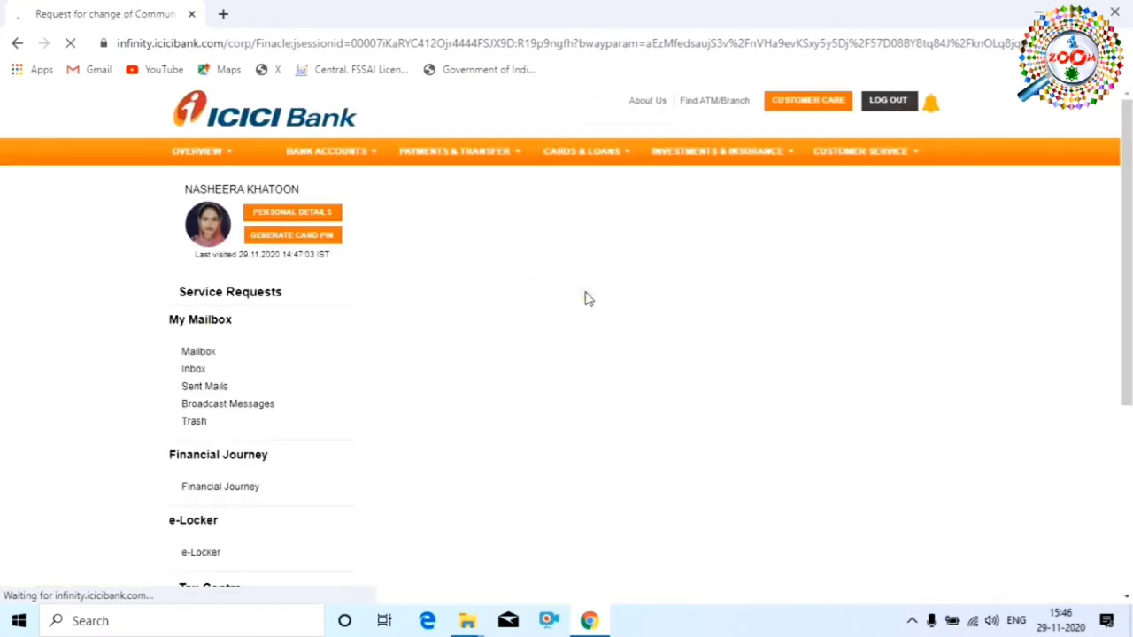
Step: Choose Aadhaar Card as the address proof document to upload for the communication address change
scroll(612, 355, down, 1)
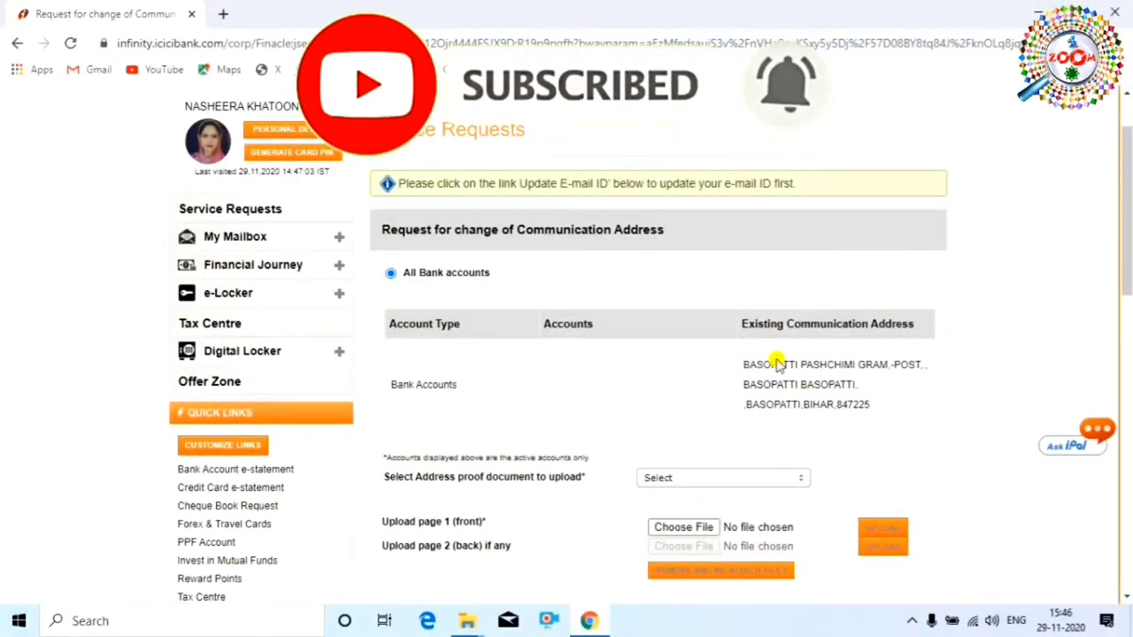
scroll(778, 364, down, 3)
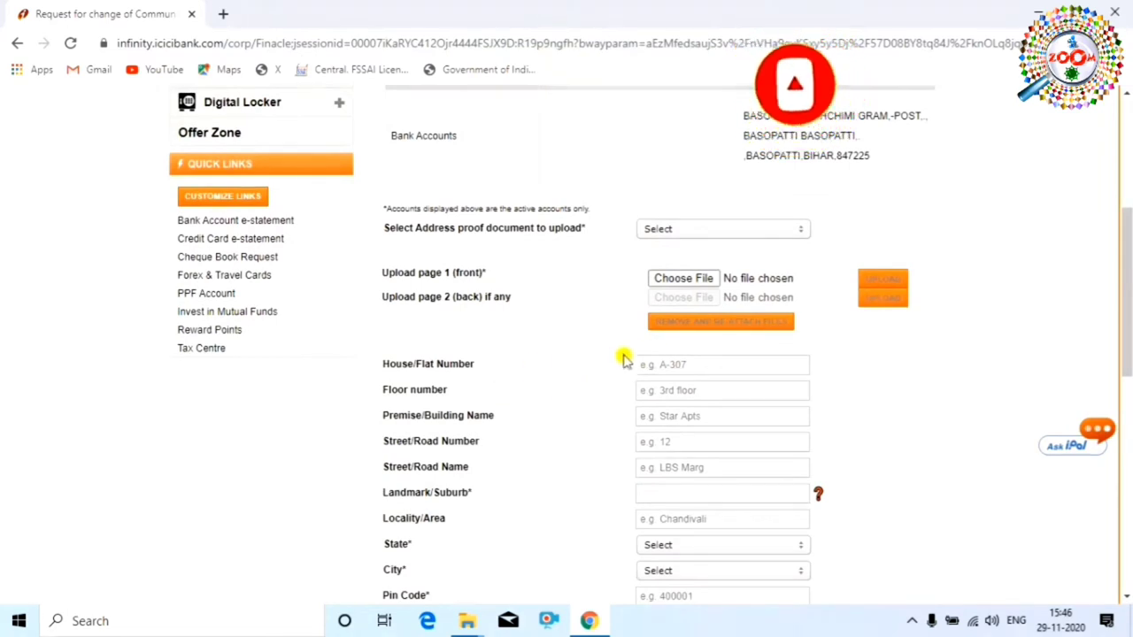
scroll(624, 358, down, 2)
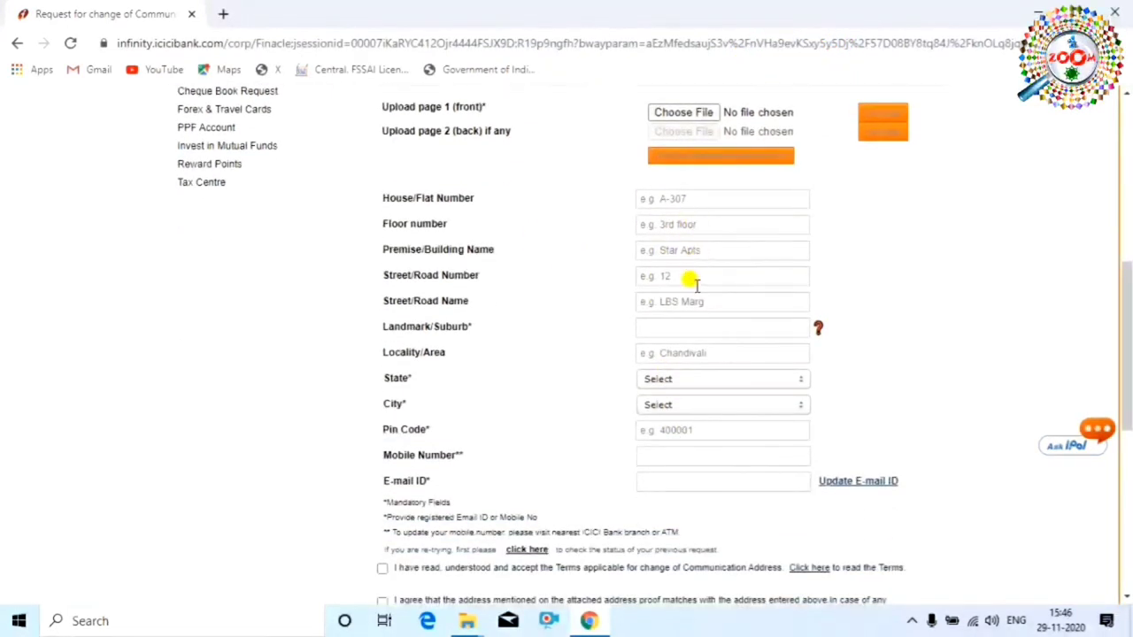
scroll(892, 373, up, 1)
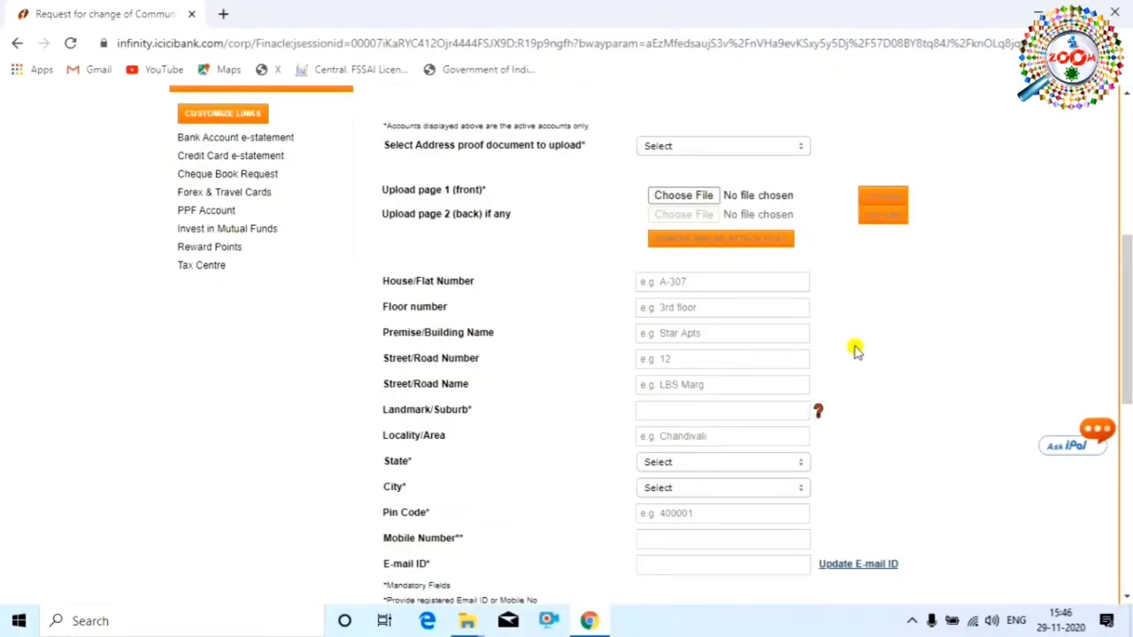
click(790, 149)
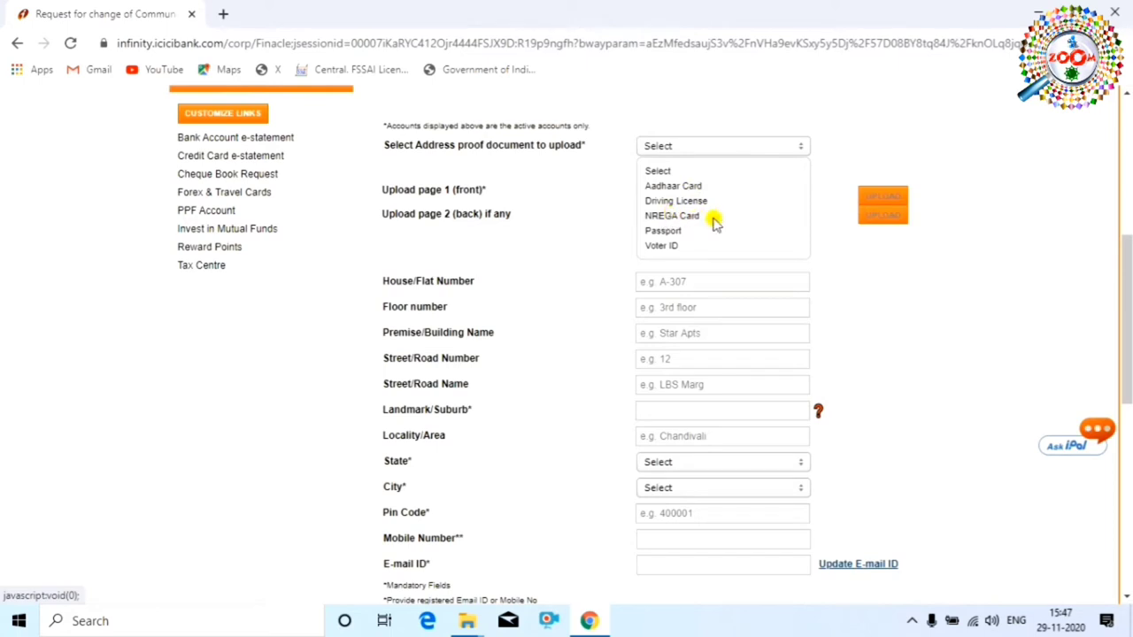
click(677, 188)
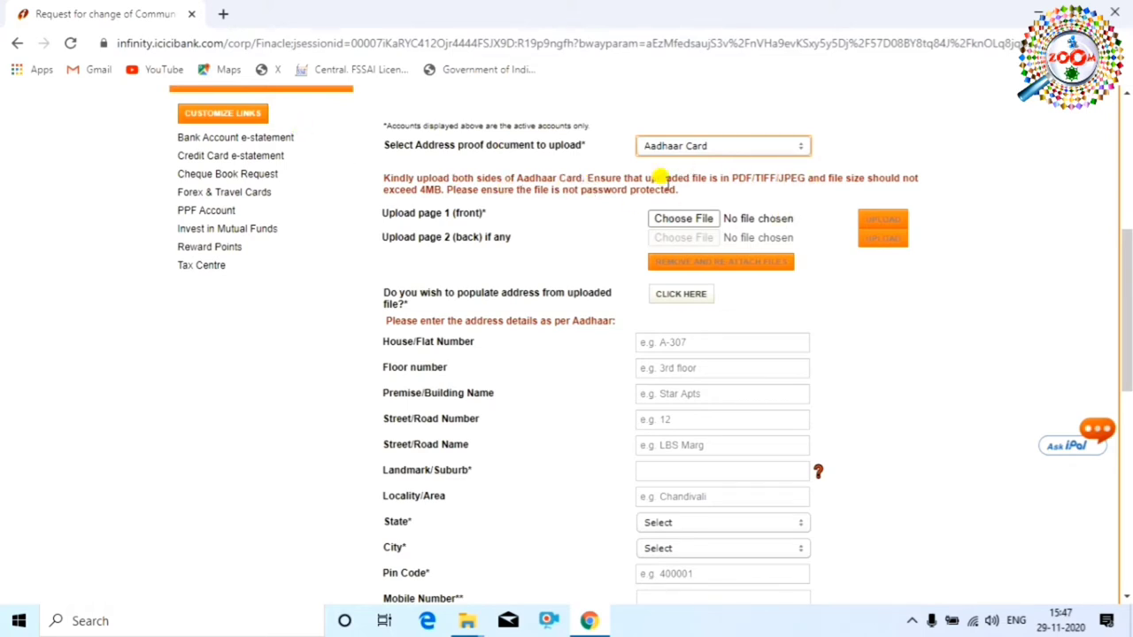
Step: Attach and upload the New Doc 2020-10-31 14.51.23 scan as page 1 (front) of the Aadhaar Card
double_click(431, 188)
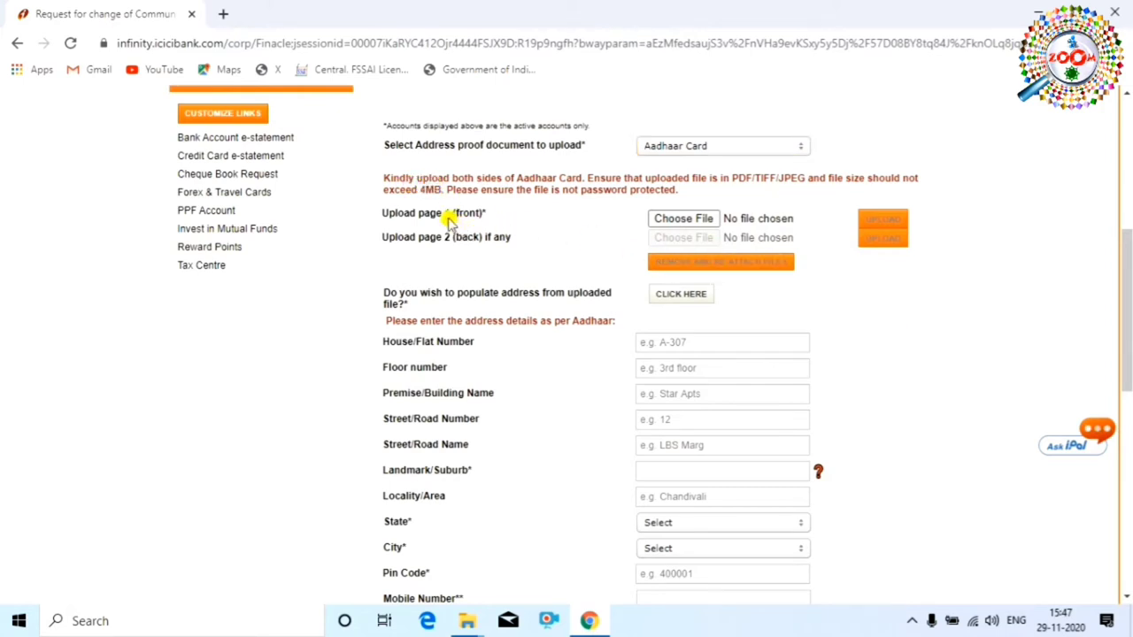
click(688, 222)
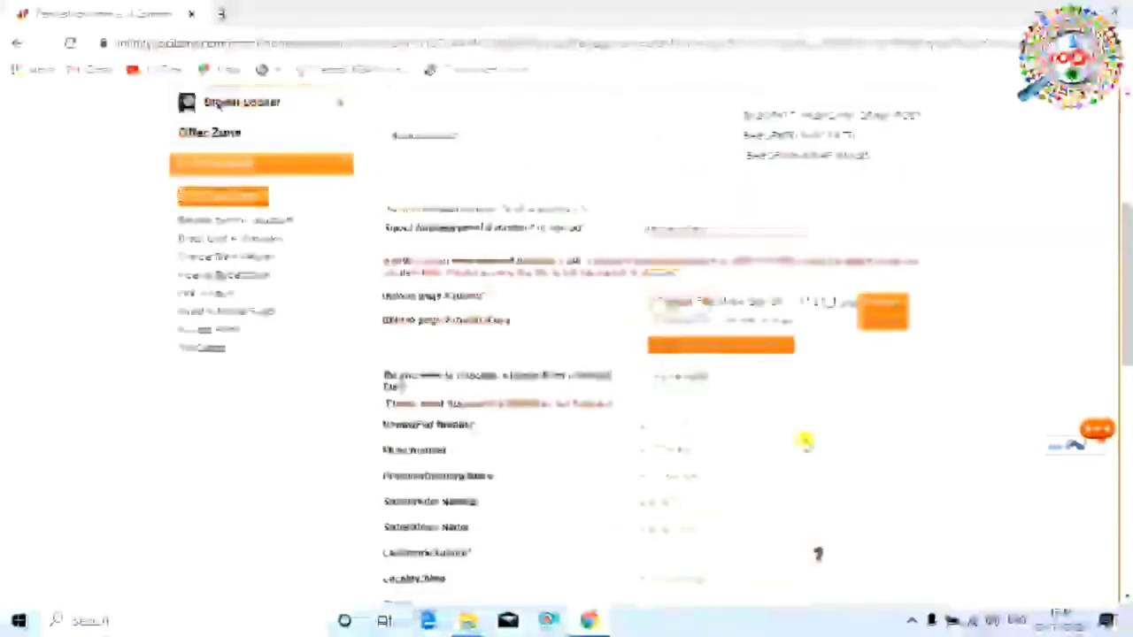
click(881, 304)
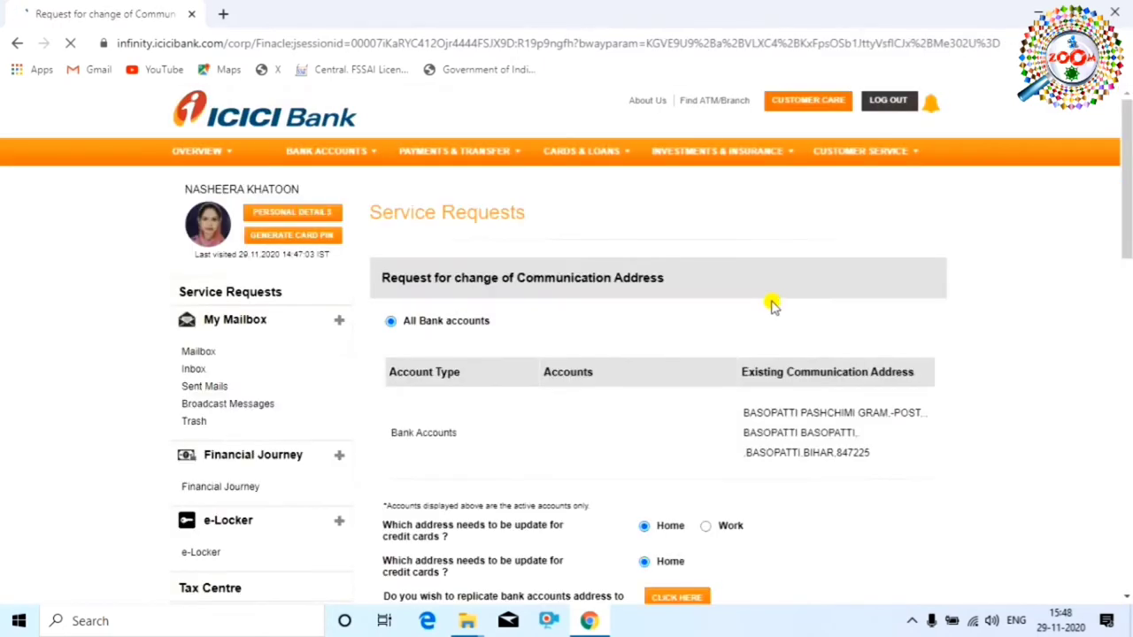
Step: Attach and upload New Doc 2020-10-31 14.51.23_2.jpg as page 2 (back) of the Aadhaar Card
scroll(695, 354, down, 5)
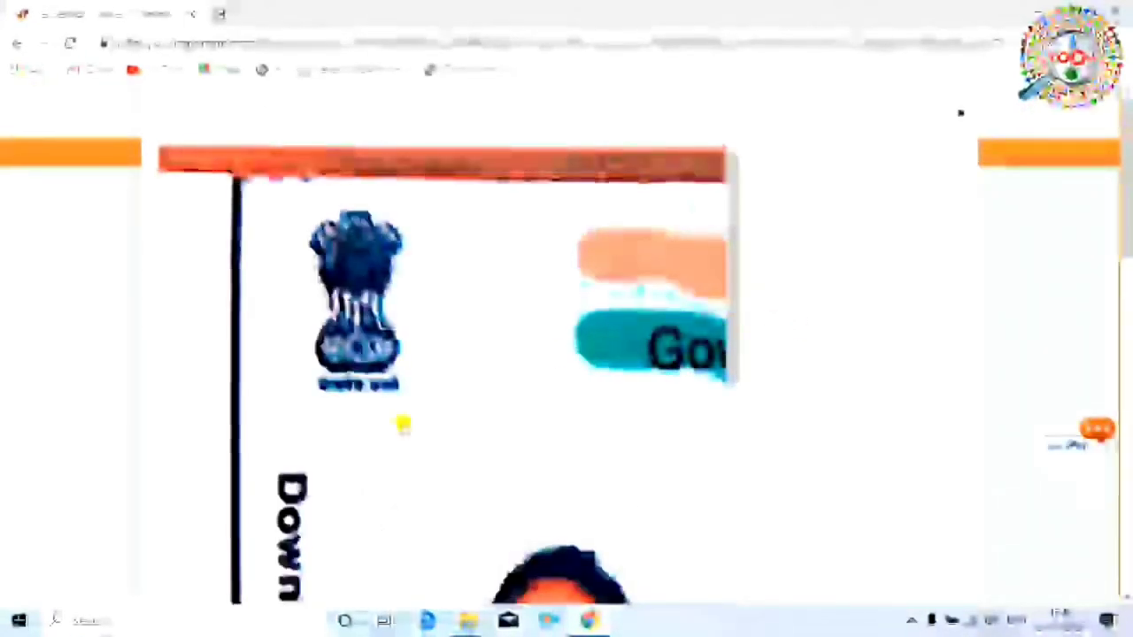
scroll(481, 431, down, 1)
scroll(483, 430, up, 1)
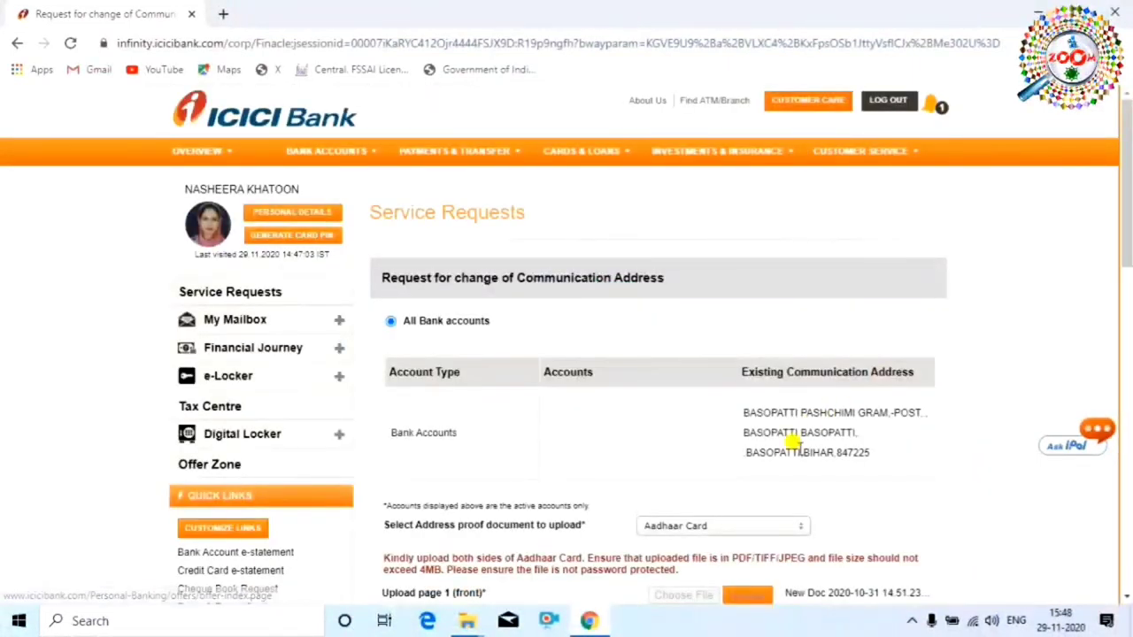
scroll(796, 443, down, 4)
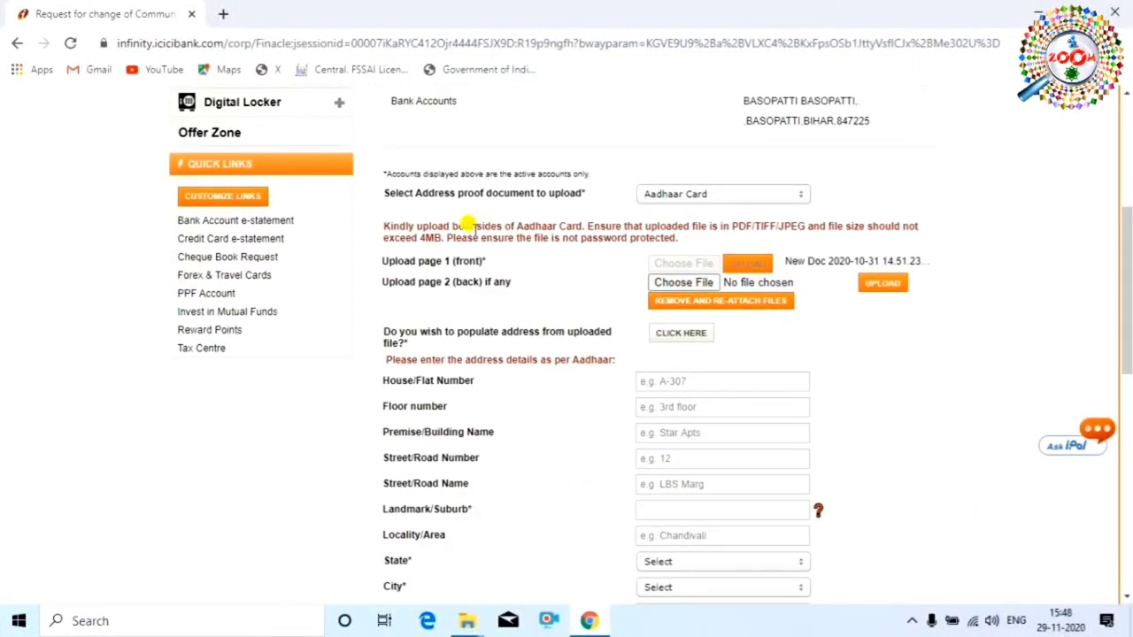
click(693, 283)
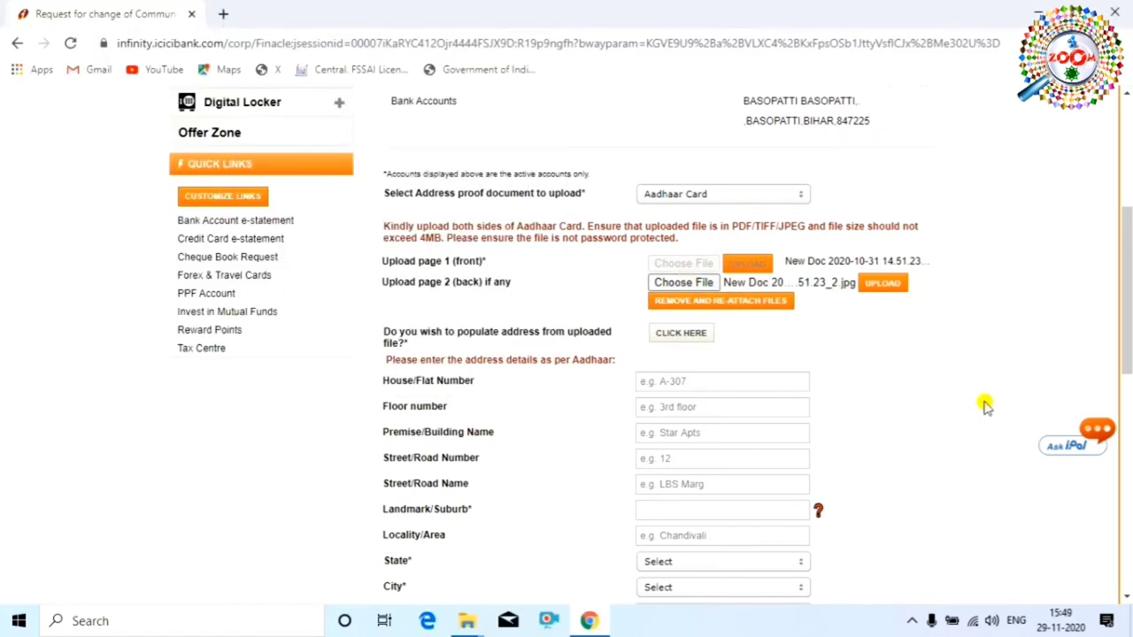
click(880, 287)
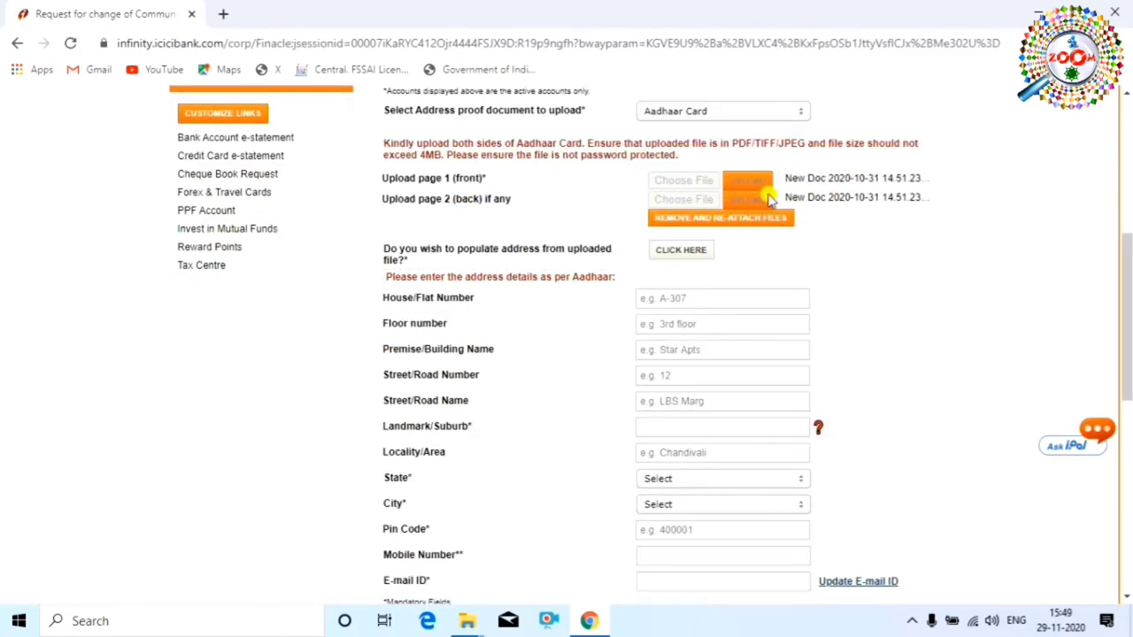
Step: Select BIHAR as the state and BHAGALPUR as the city in the new address details
scroll(766, 204, down, 1)
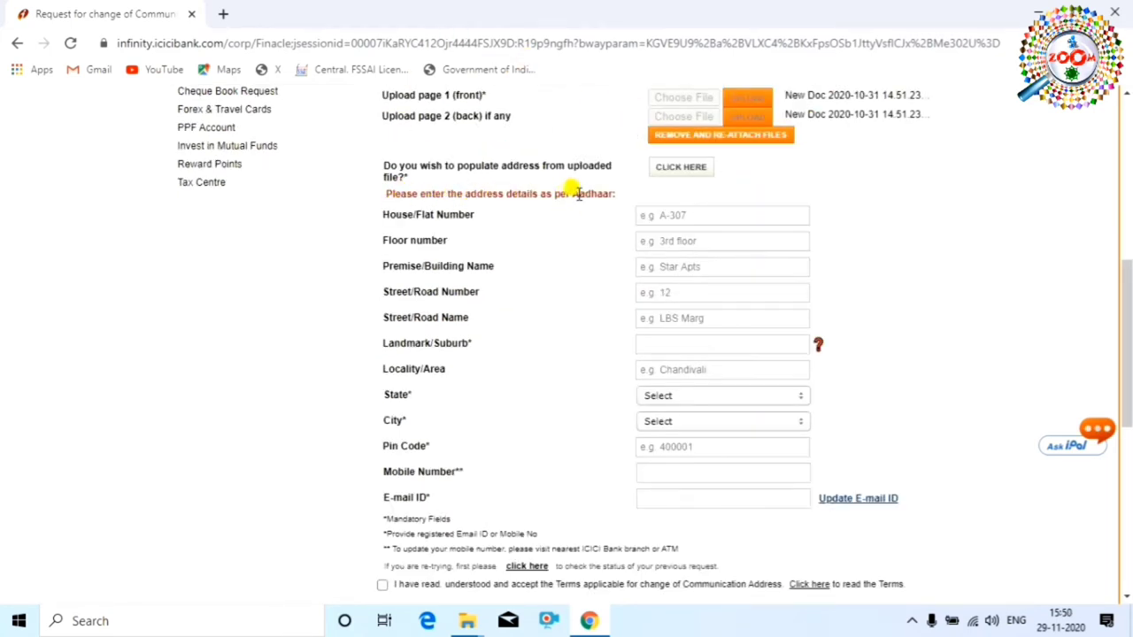
drag(554, 196, 609, 196)
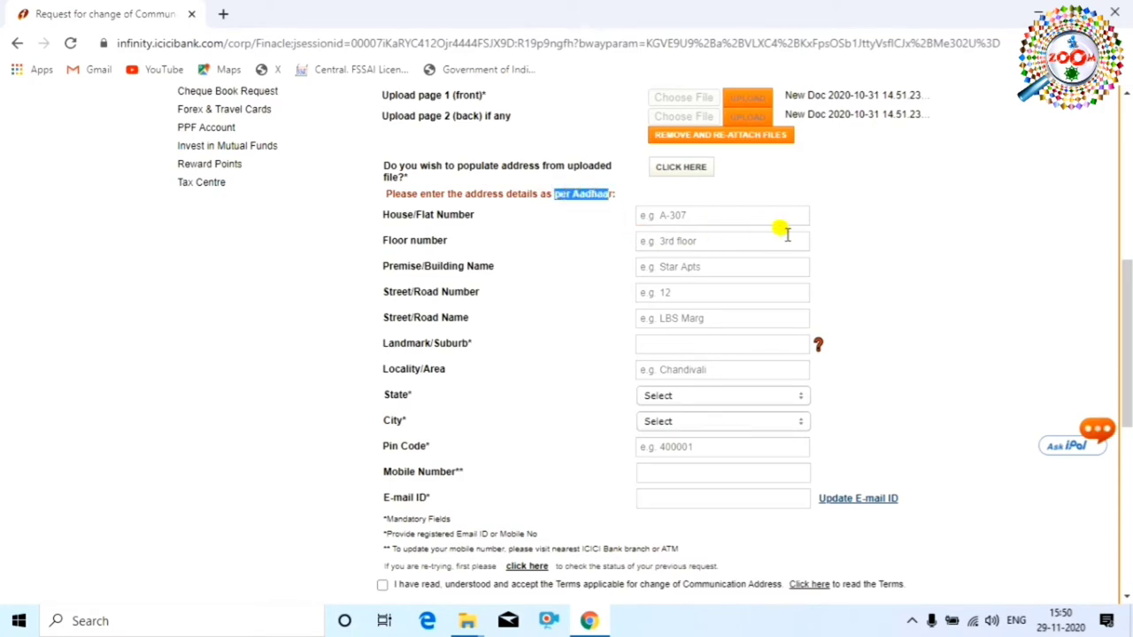
click(854, 235)
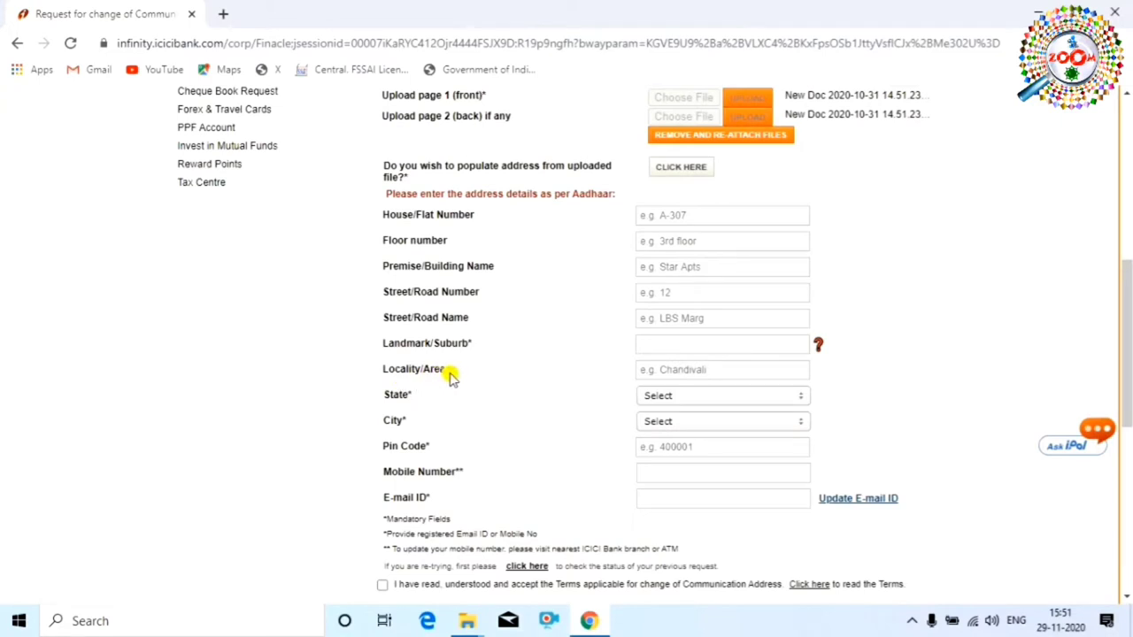
click(725, 397)
click(670, 496)
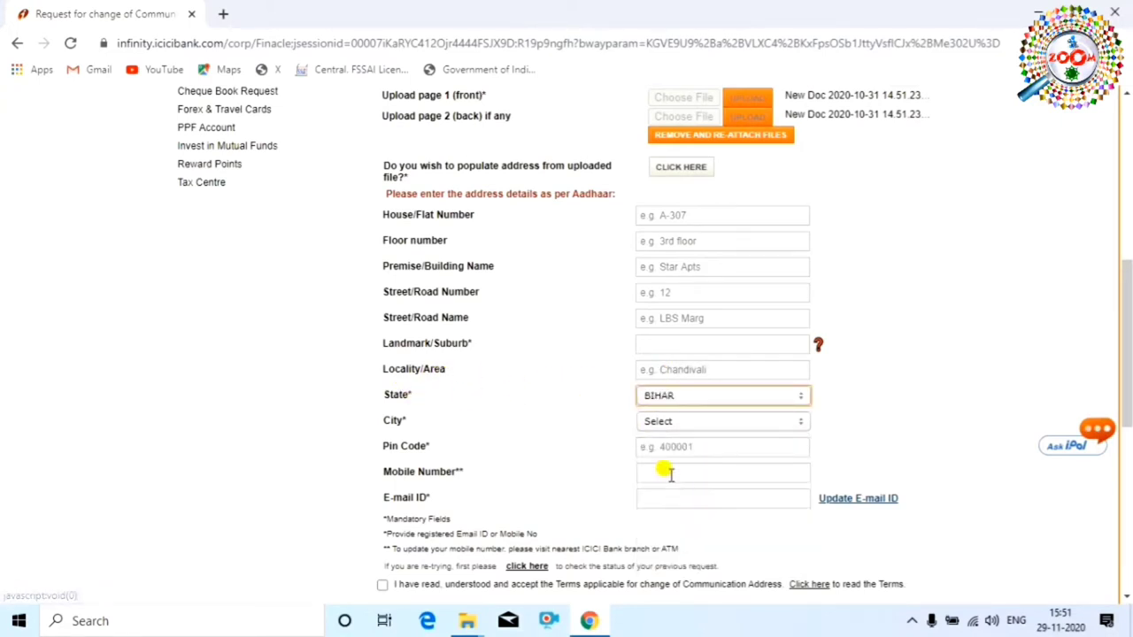
click(689, 425)
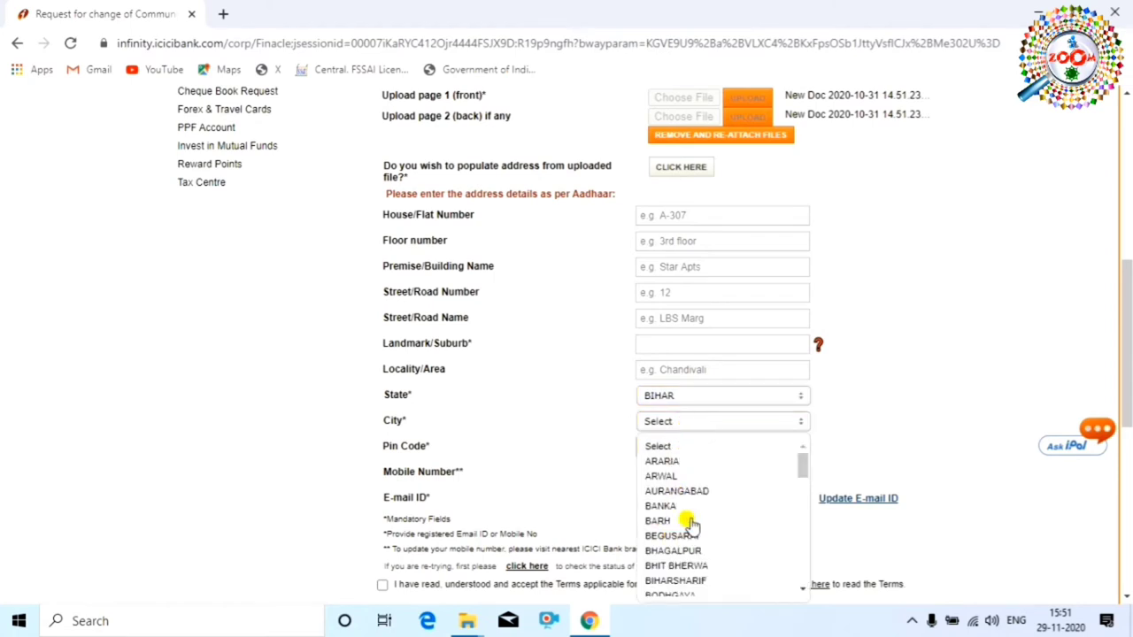
click(682, 551)
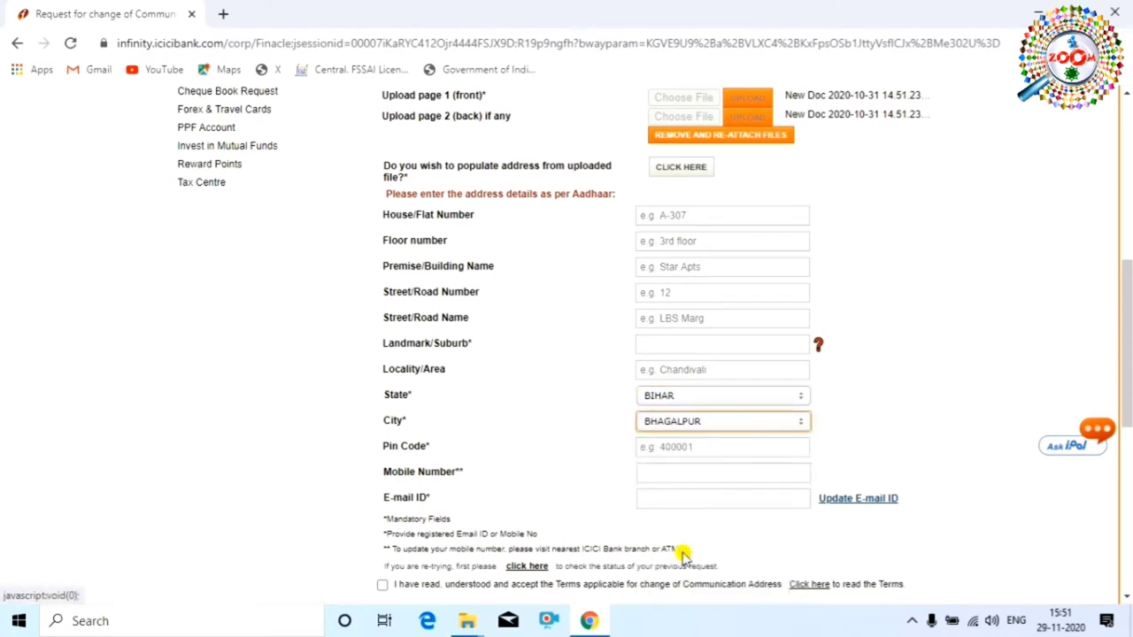
Step: Accept the address change terms and the address proof declaration, and submit the new address from its preview
scroll(682, 553, down, 2)
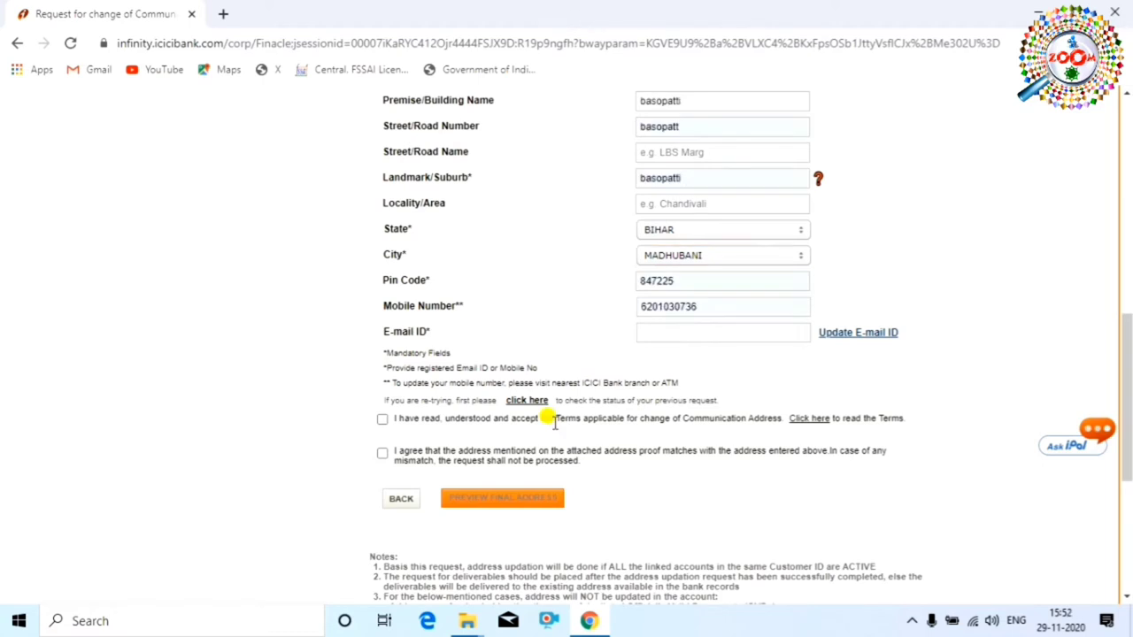
click(382, 420)
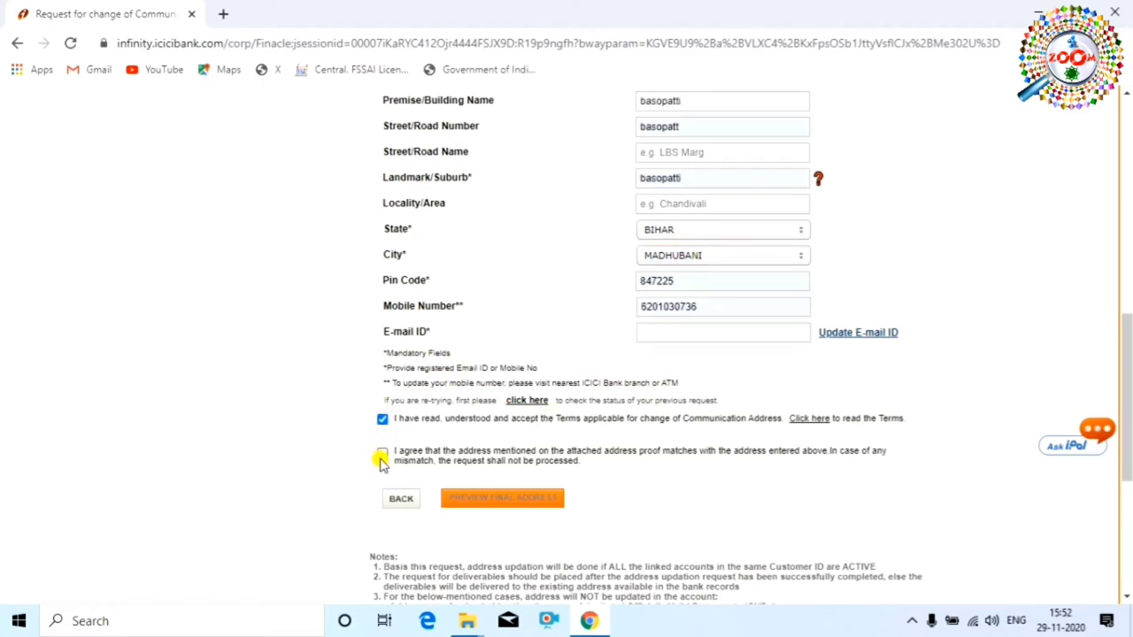
click(382, 453)
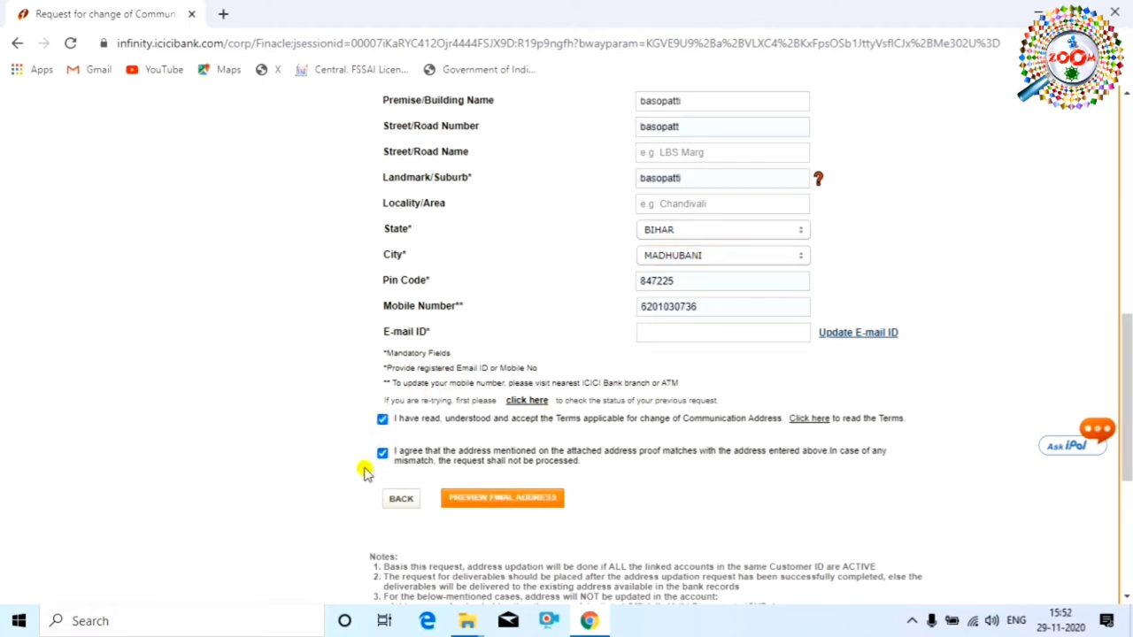
click(523, 502)
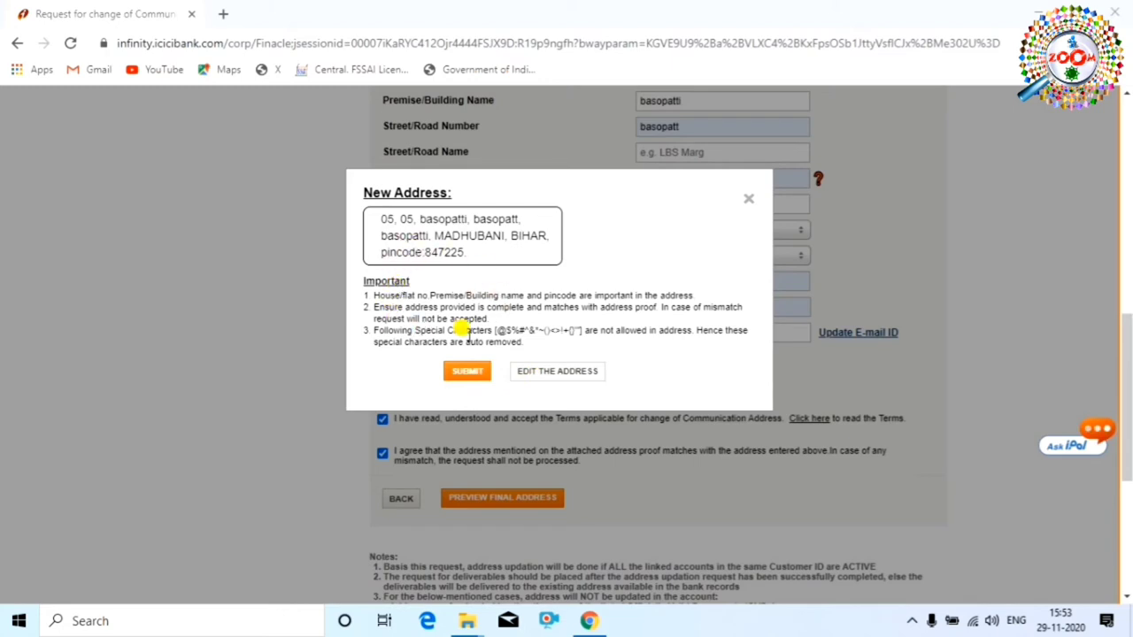
click(464, 372)
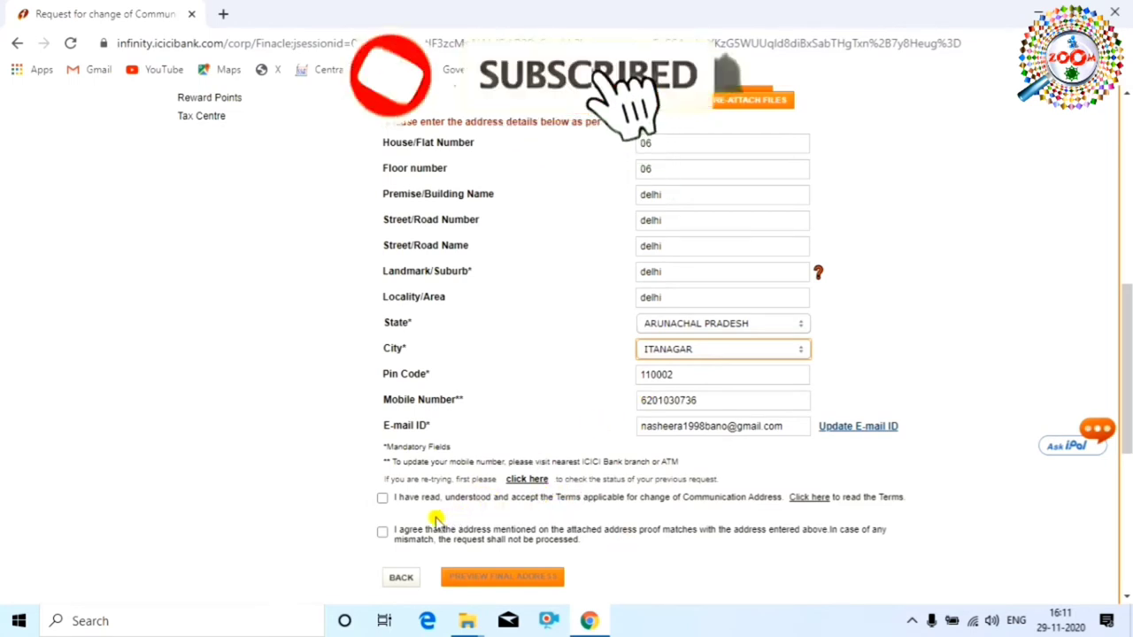
scroll(478, 509, up, 3)
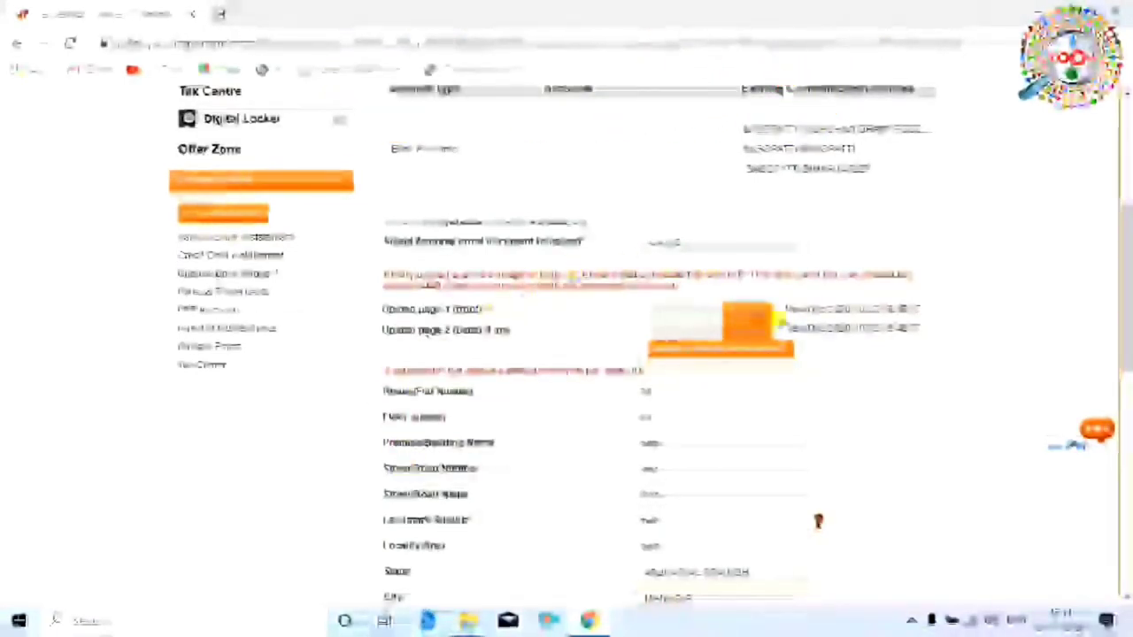
scroll(879, 446, up, 2)
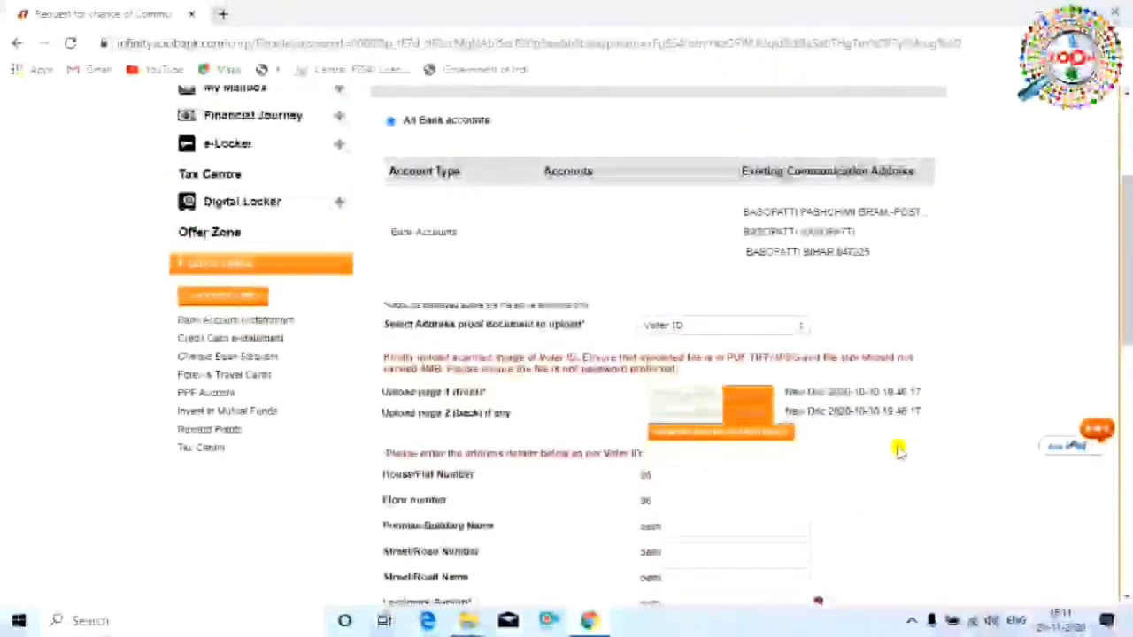
scroll(898, 447, up, 2)
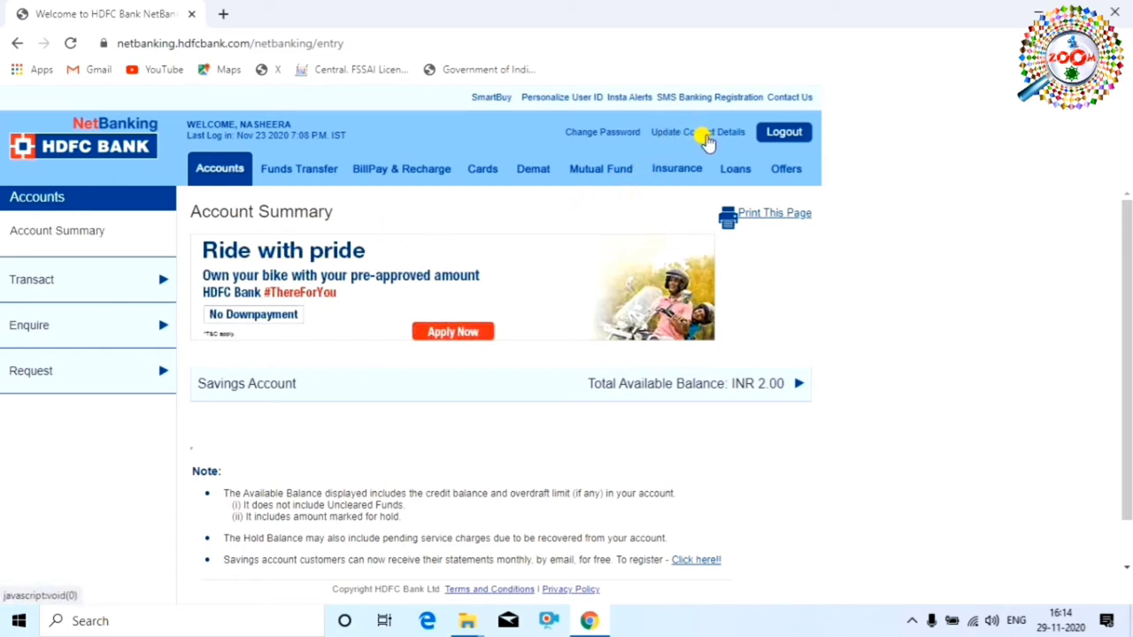
Step: In HDFC Bank NetBanking, open the address update page within the contact details
click(713, 133)
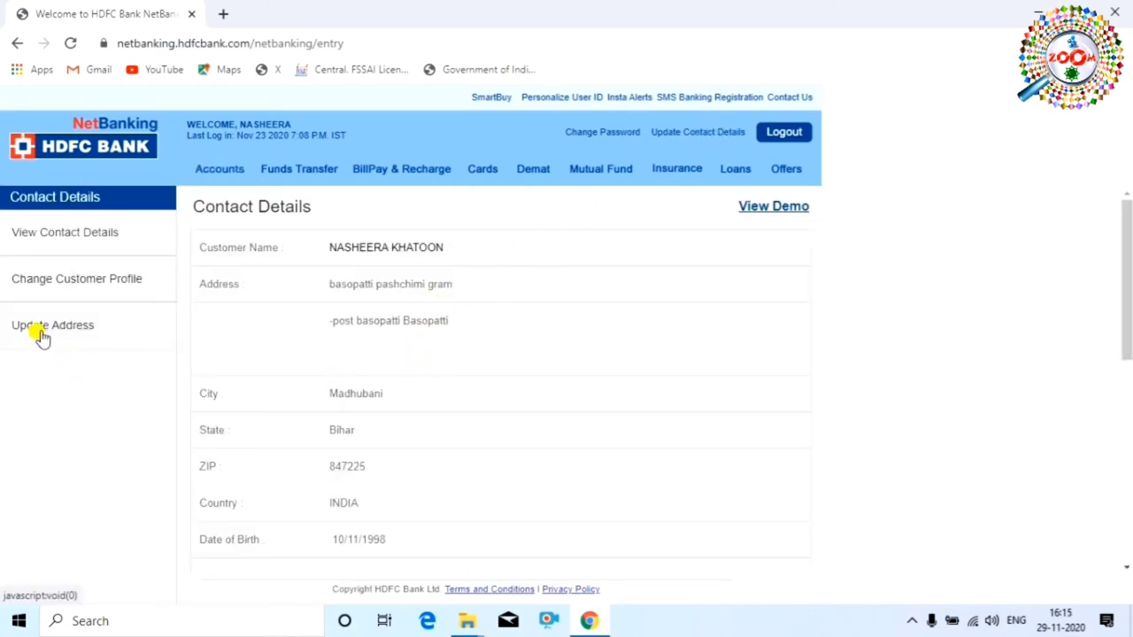
click(77, 333)
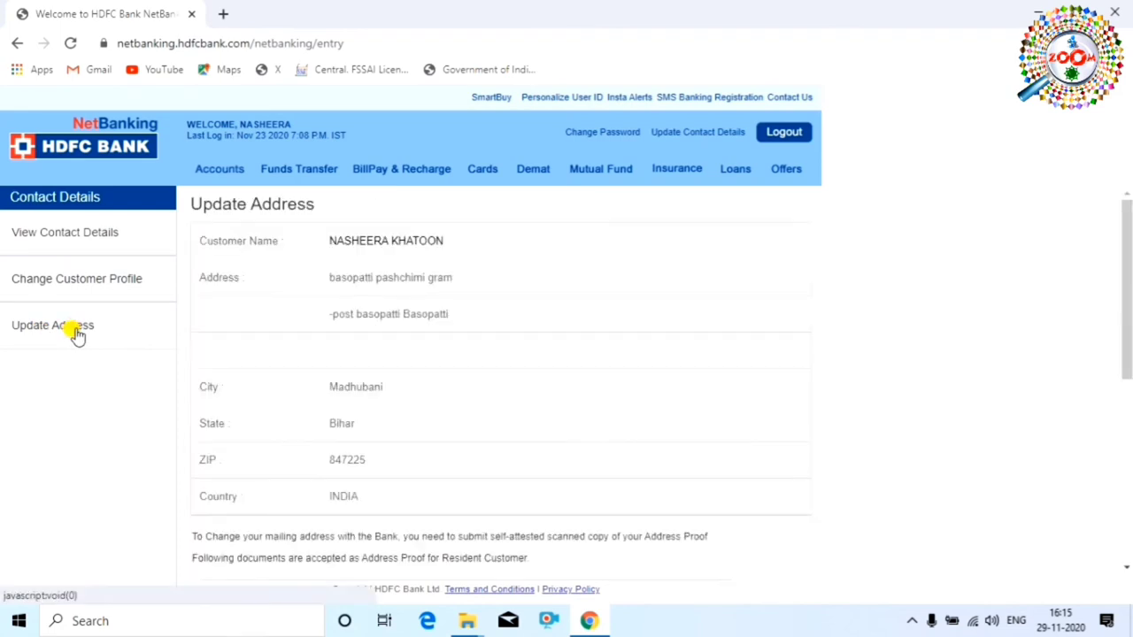
Step: Proceed from the address update page to the address change form and choose Aadhaar Card as the address proof
scroll(399, 410, down, 4)
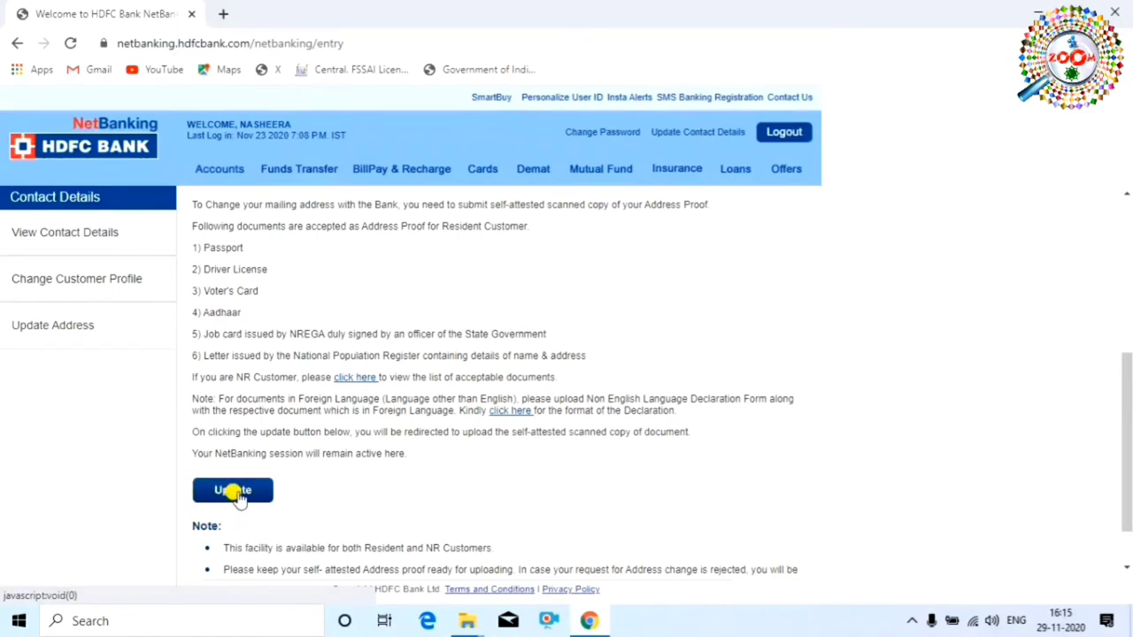
click(233, 491)
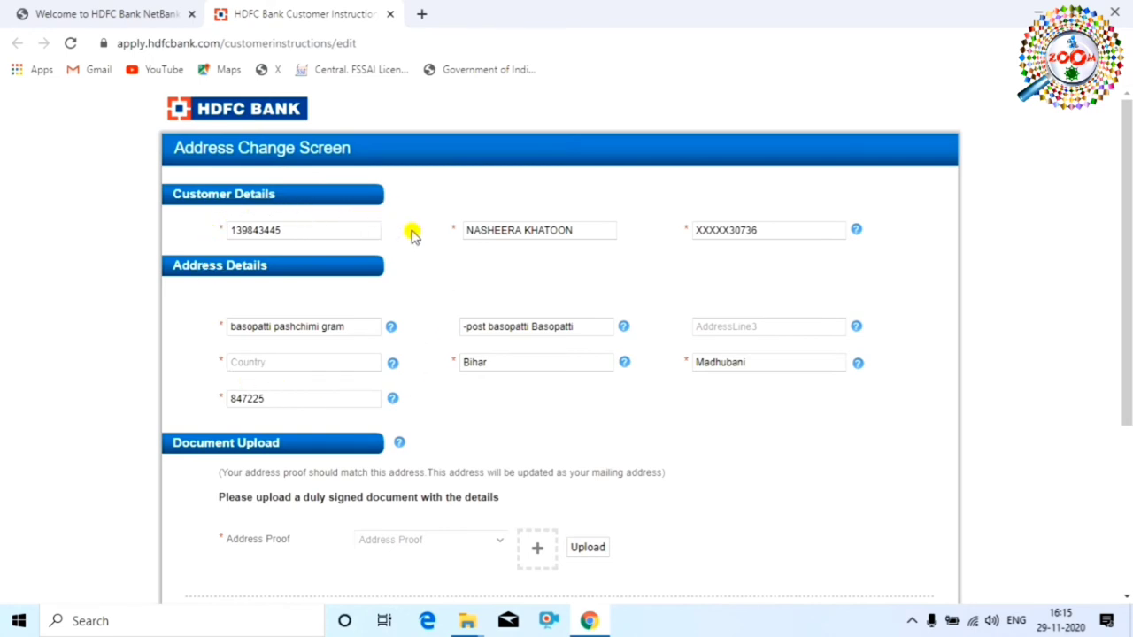
scroll(410, 237, down, 1)
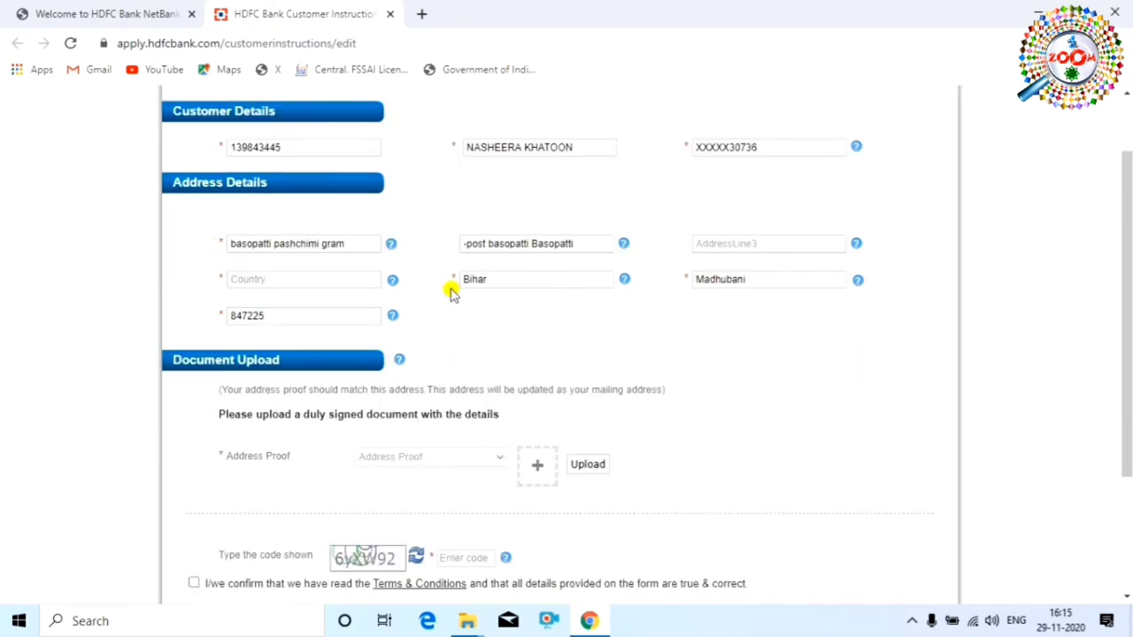
click(496, 460)
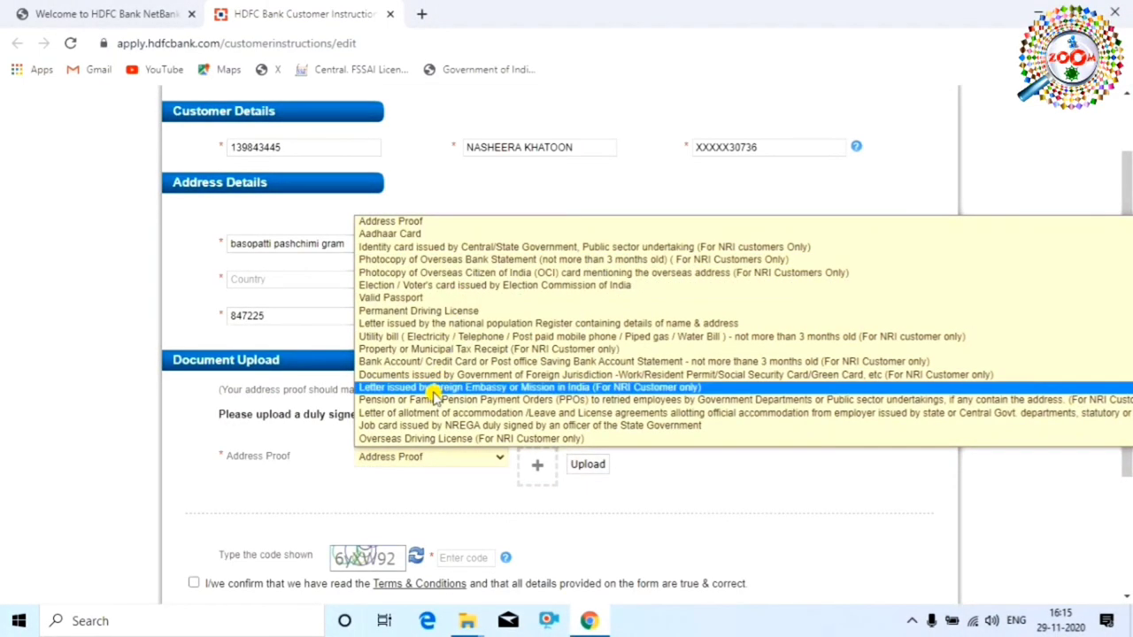
click(398, 234)
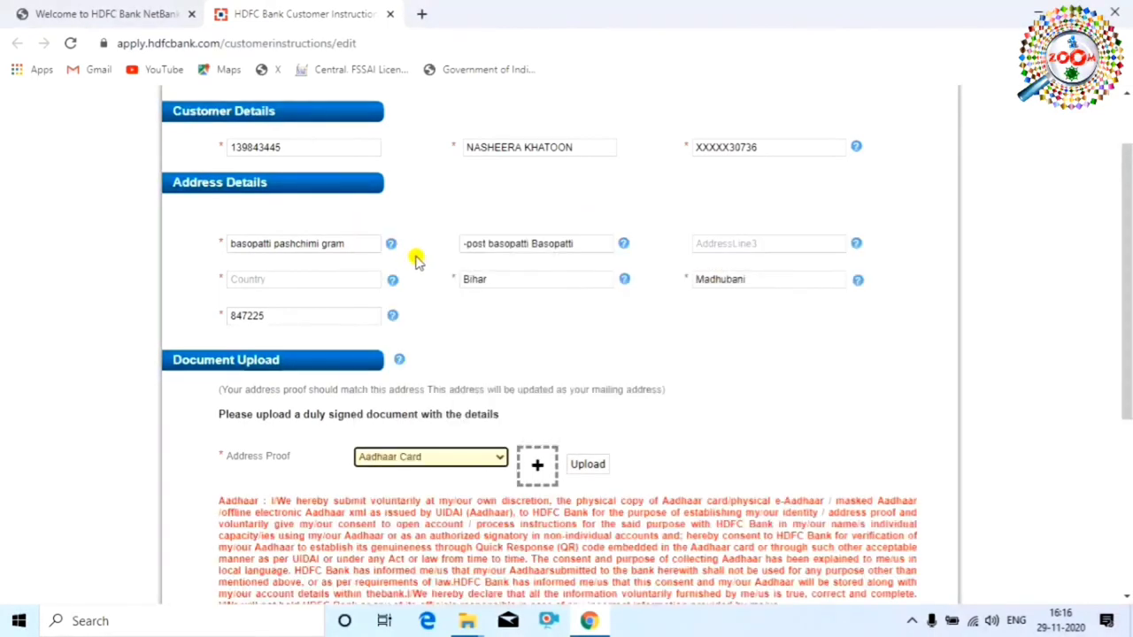
Step: Attach the scanned Aadhaar Card image in the document upload section and upload it
click(538, 466)
key(Escape)
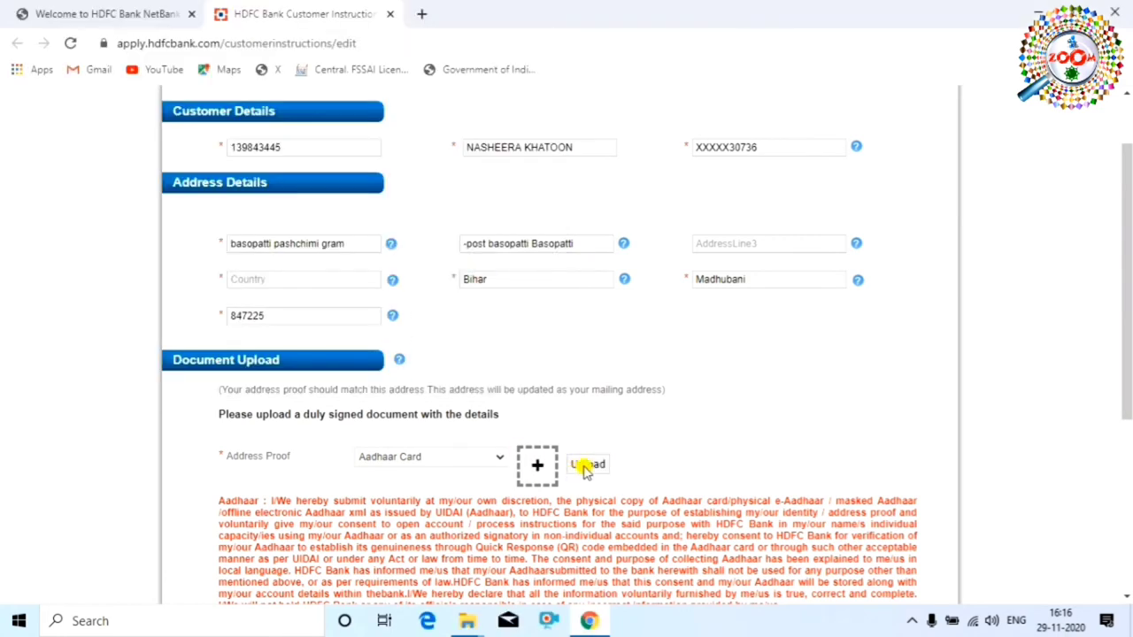
scroll(584, 471, down, 1)
scroll(686, 465, up, 1)
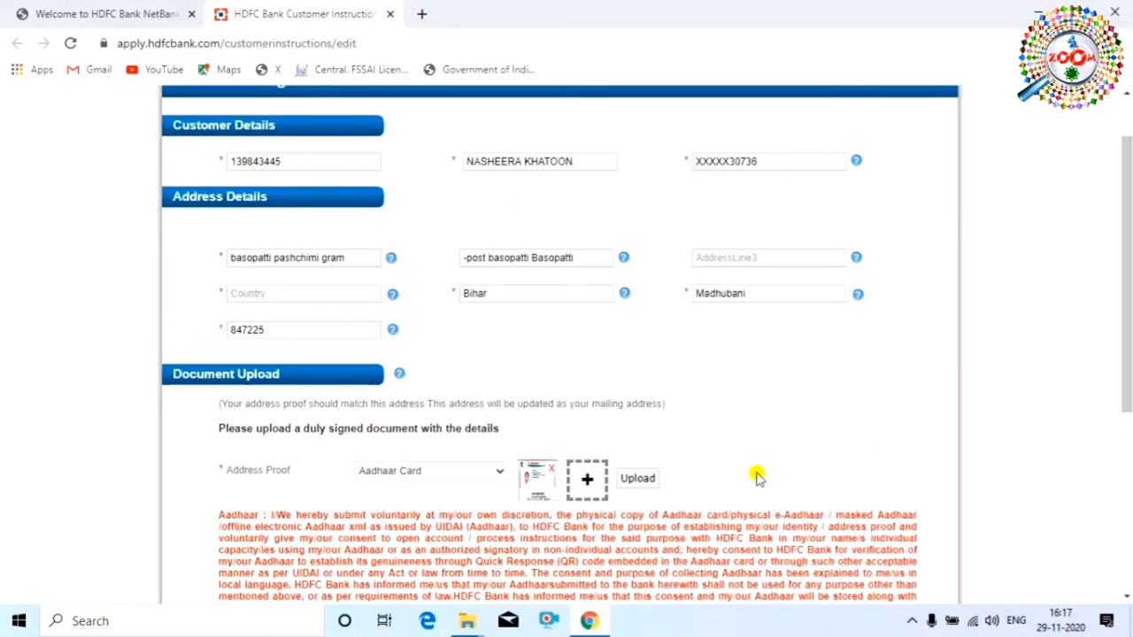
click(632, 480)
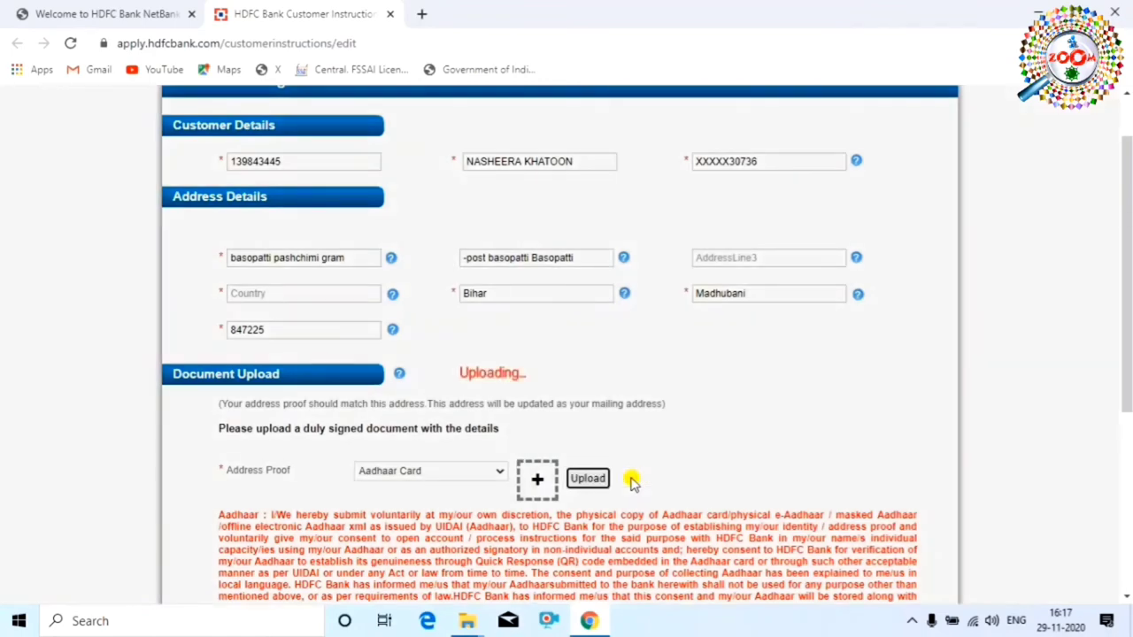